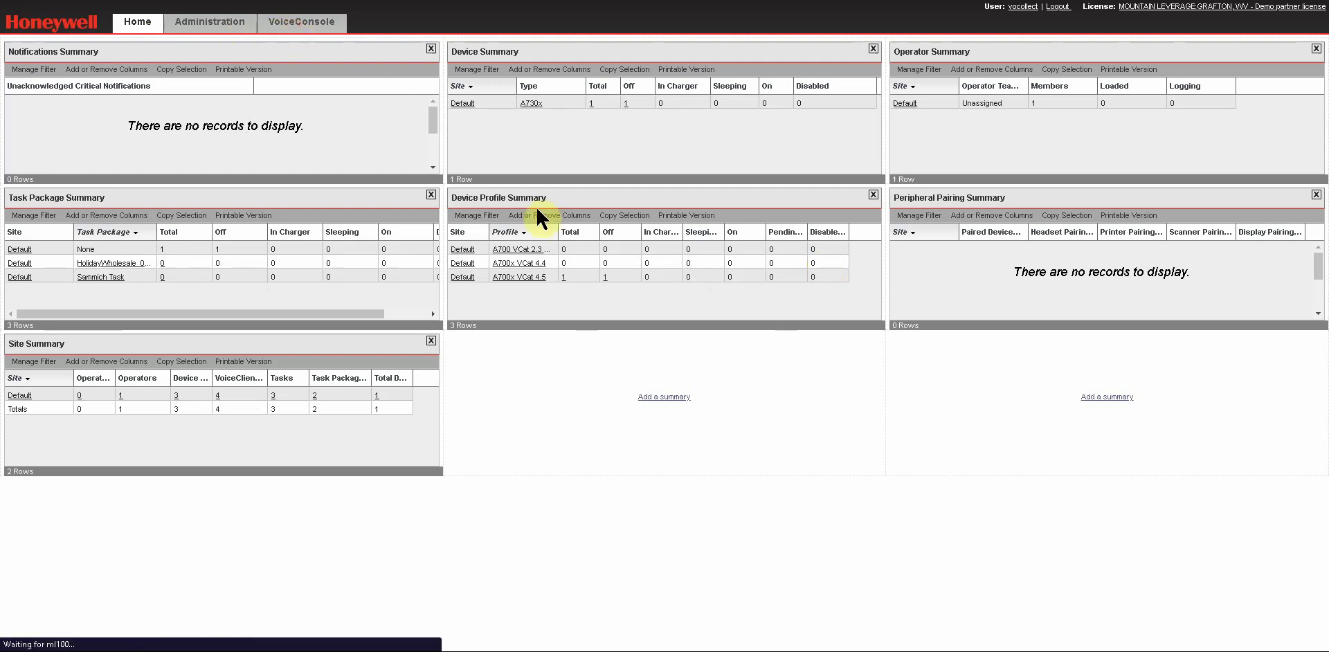
- Switch from the home dashboard to the VoiceConsole section
left_click(291, 23)
- Select the A730x device and view its A700x VCat 4.5 device profile
left_click(280, 44)
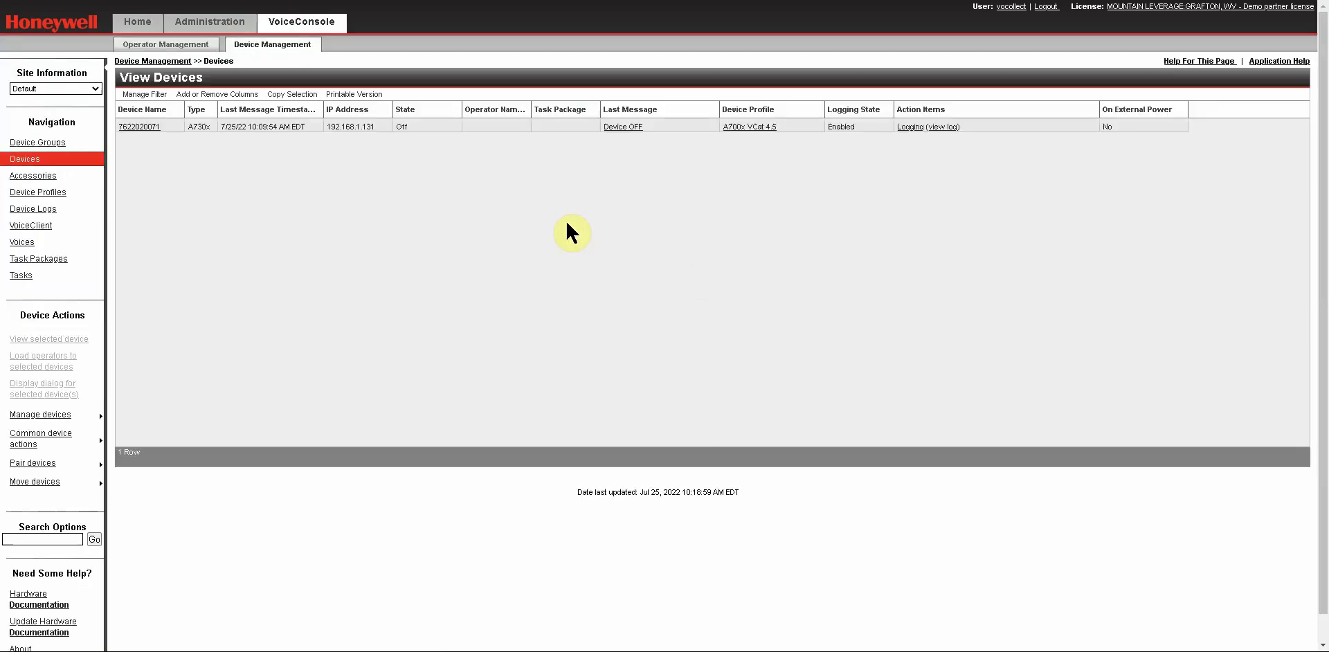
left_click(171, 127)
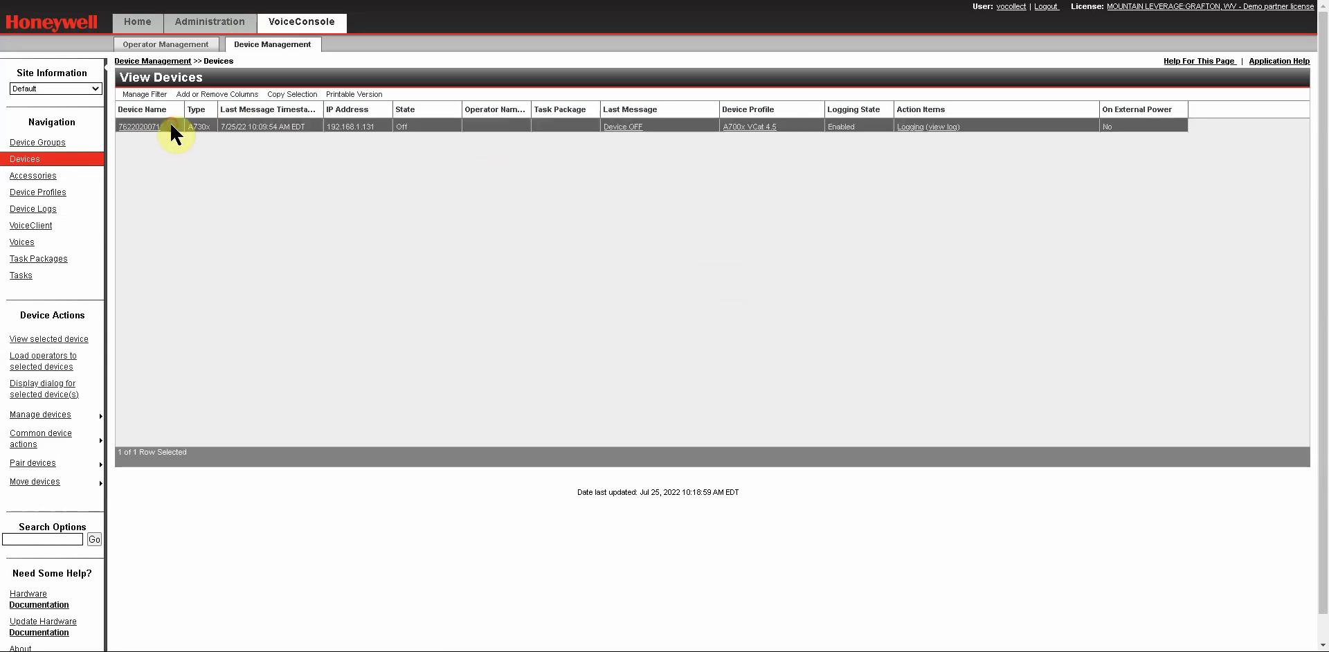
left_click(762, 127)
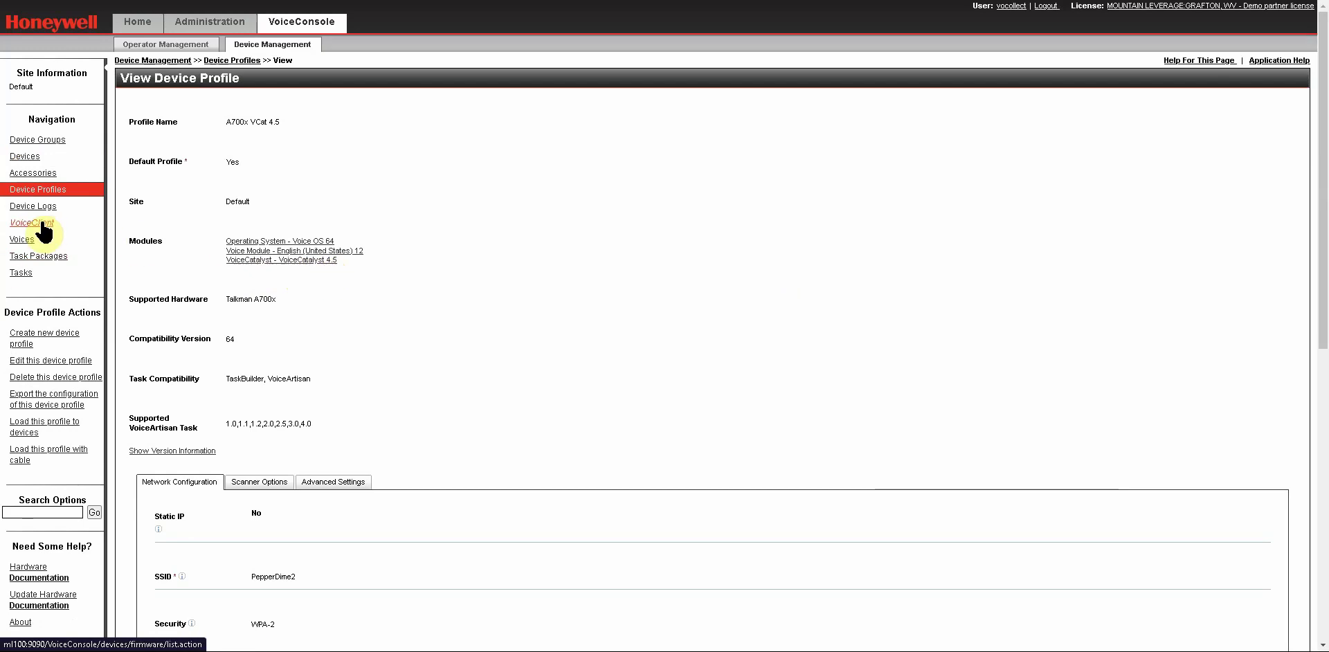
- Show the details of the A700x VCL V4.5 Standard-Voices VoiceClient
left_click(41, 223)
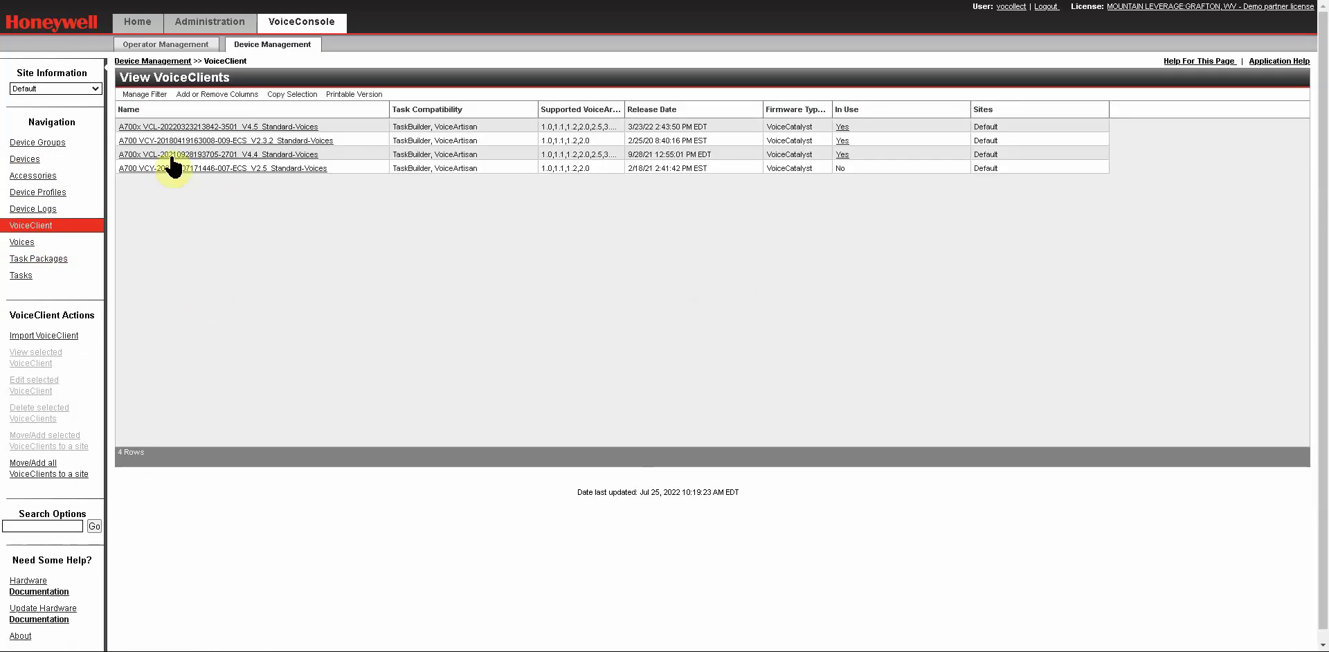
left_click(314, 126)
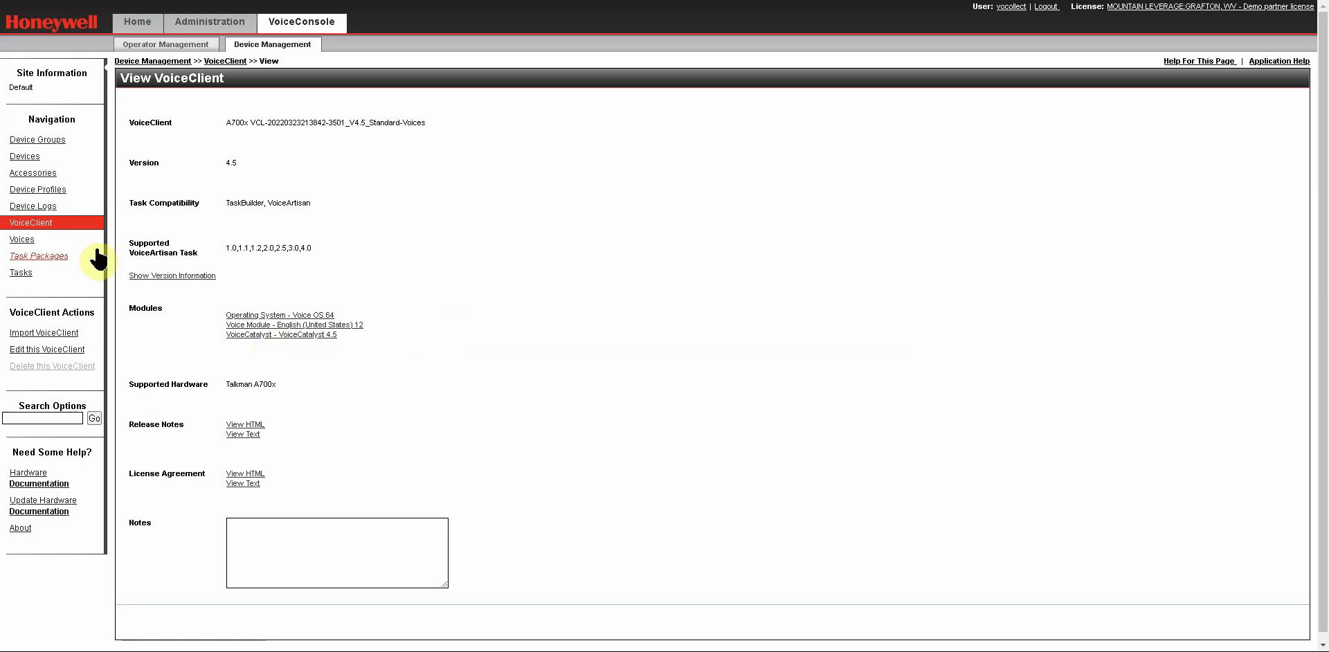
- Start a VoiceClient import using the A700x VCL V4.5 Standard-Voices .vos file
left_click(33, 333)
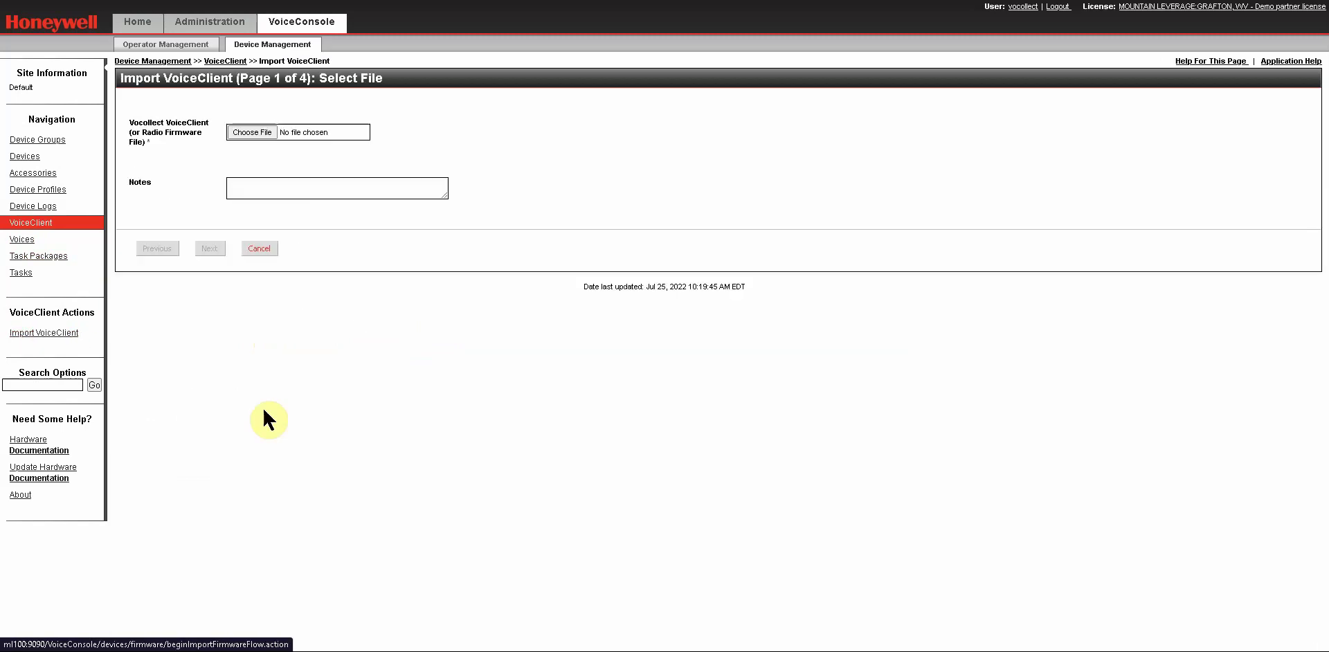
left_click(252, 132)
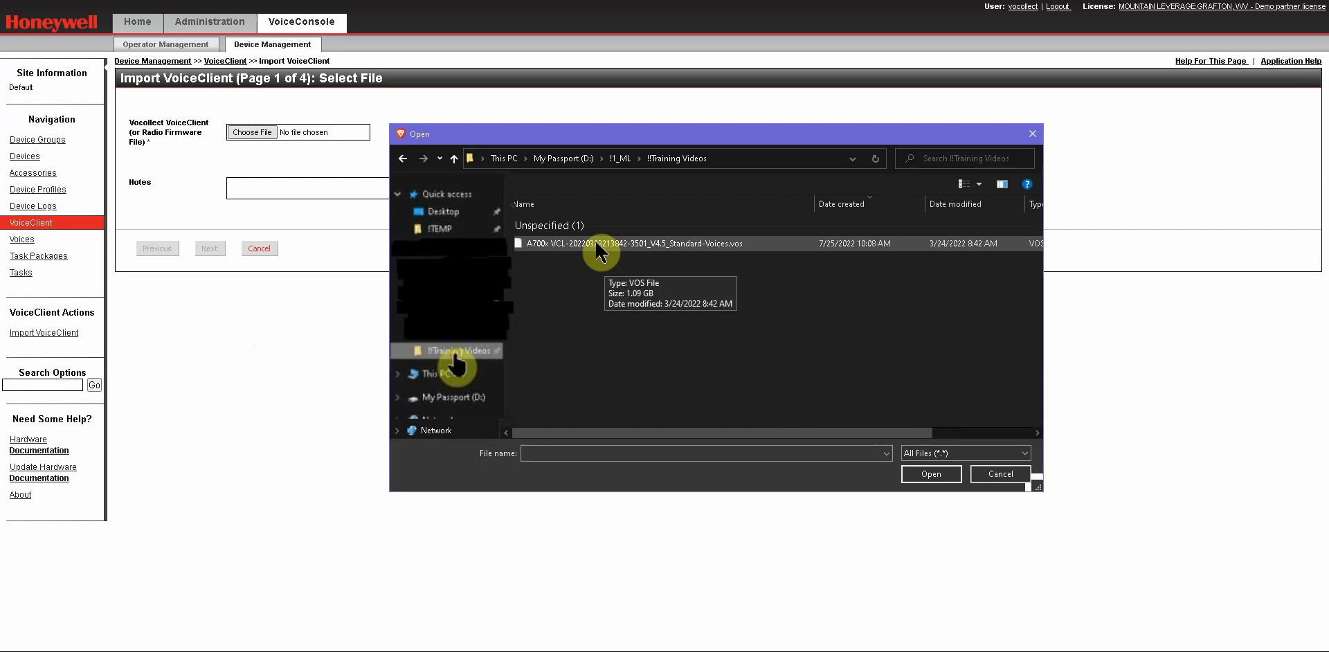
left_click(596, 244)
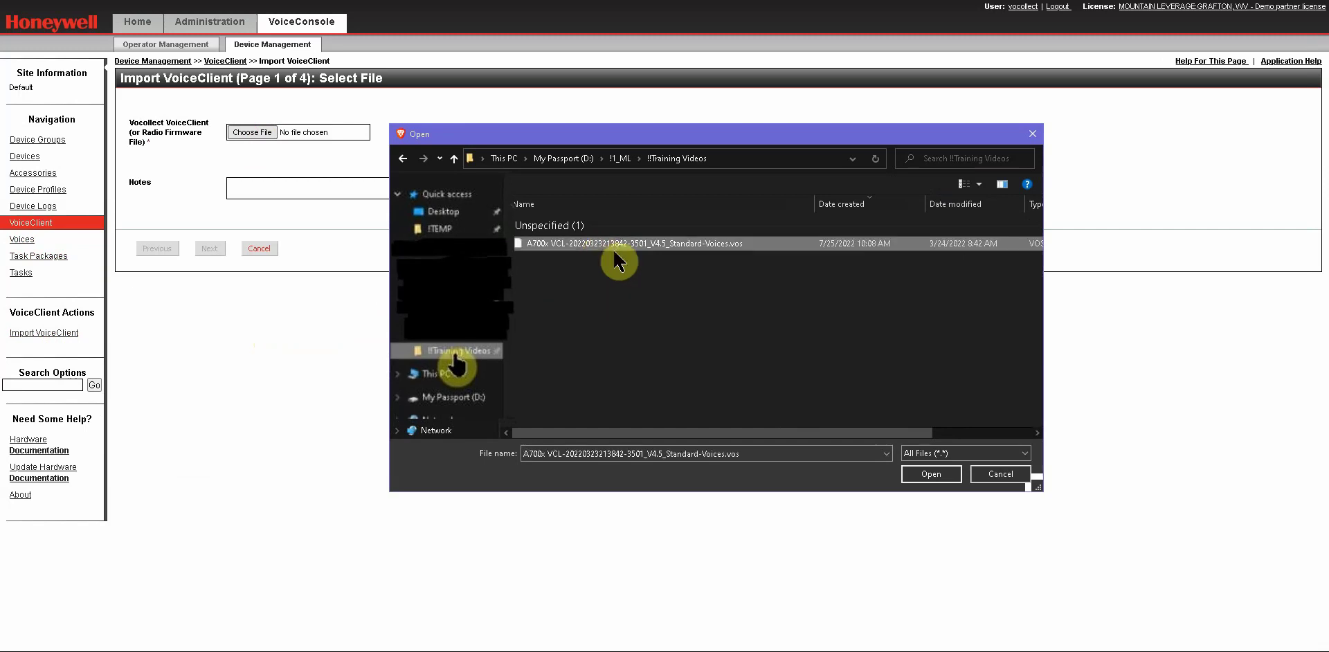
left_click(922, 476)
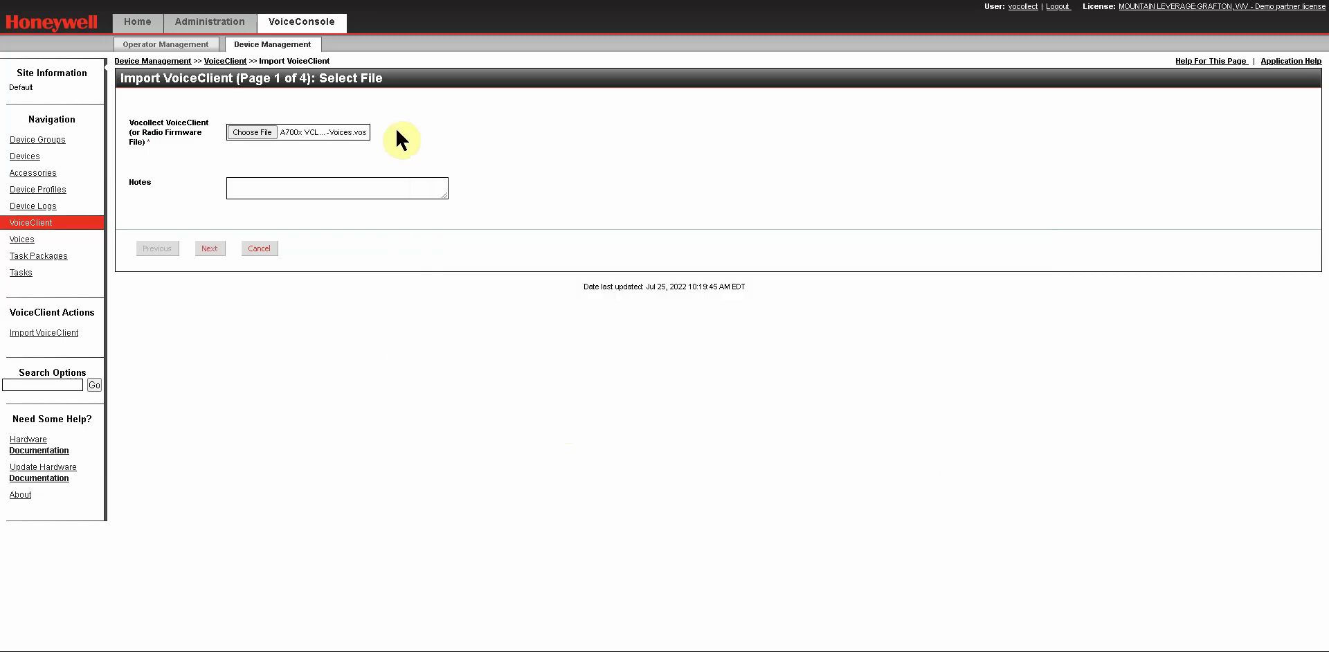
- Select Spanish (Mexico) as the import language and proceed to the license agreement
left_click(212, 246)
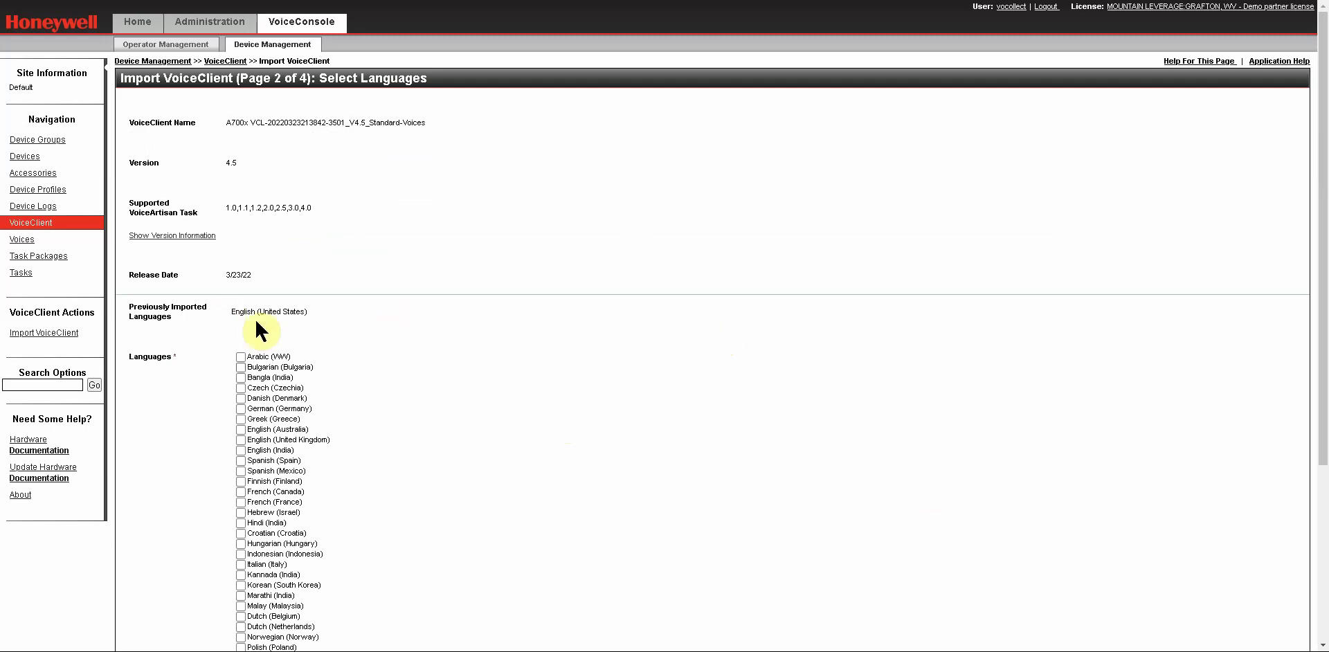
scroll(515, 462, "down", 2)
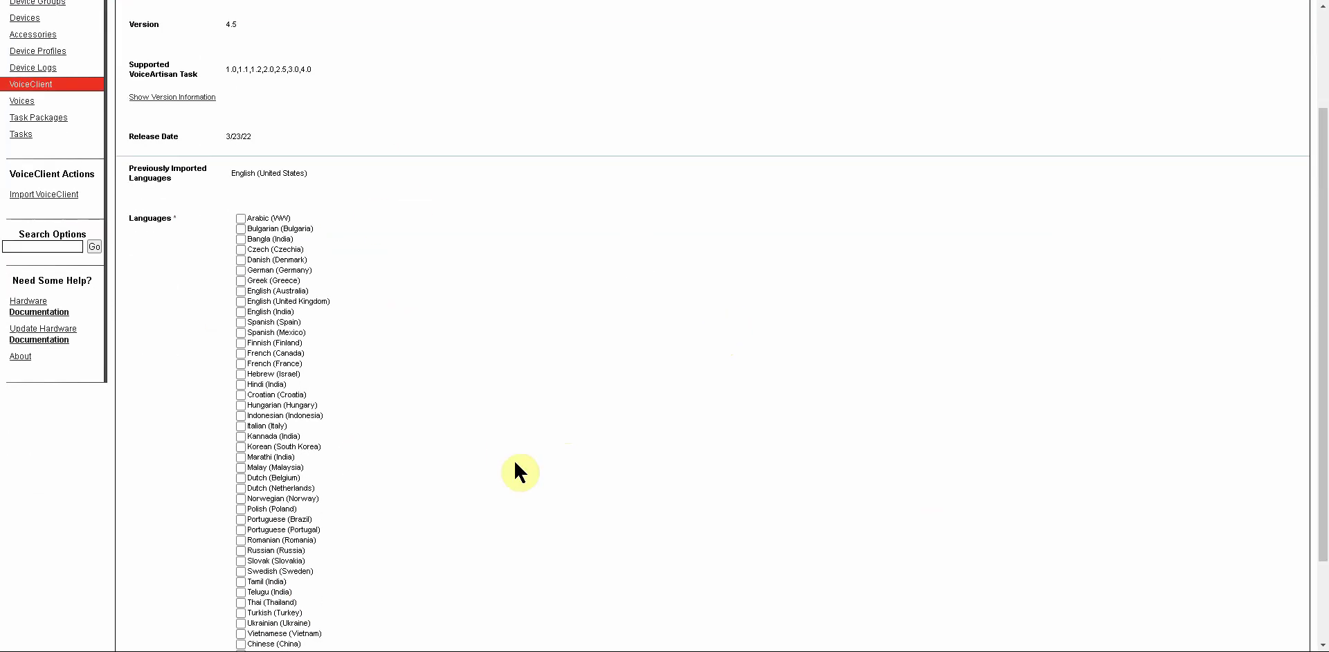
left_click(242, 333)
scroll(512, 356, "down", 2)
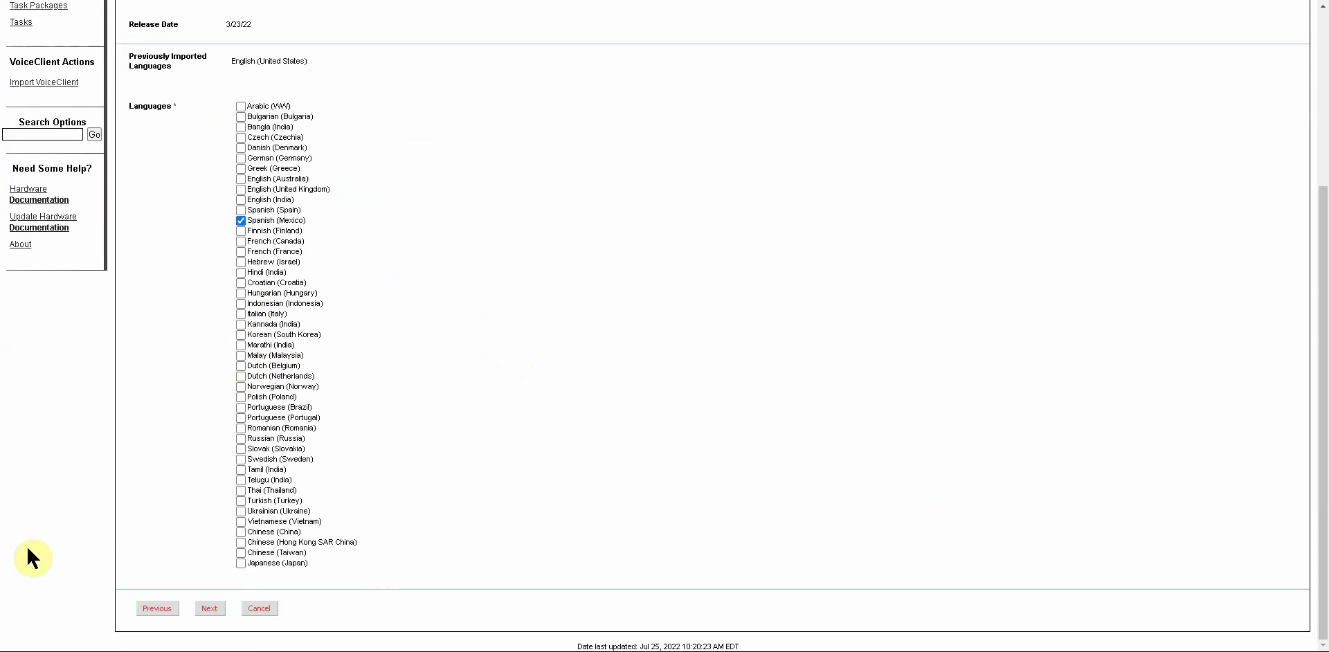
left_click(209, 609)
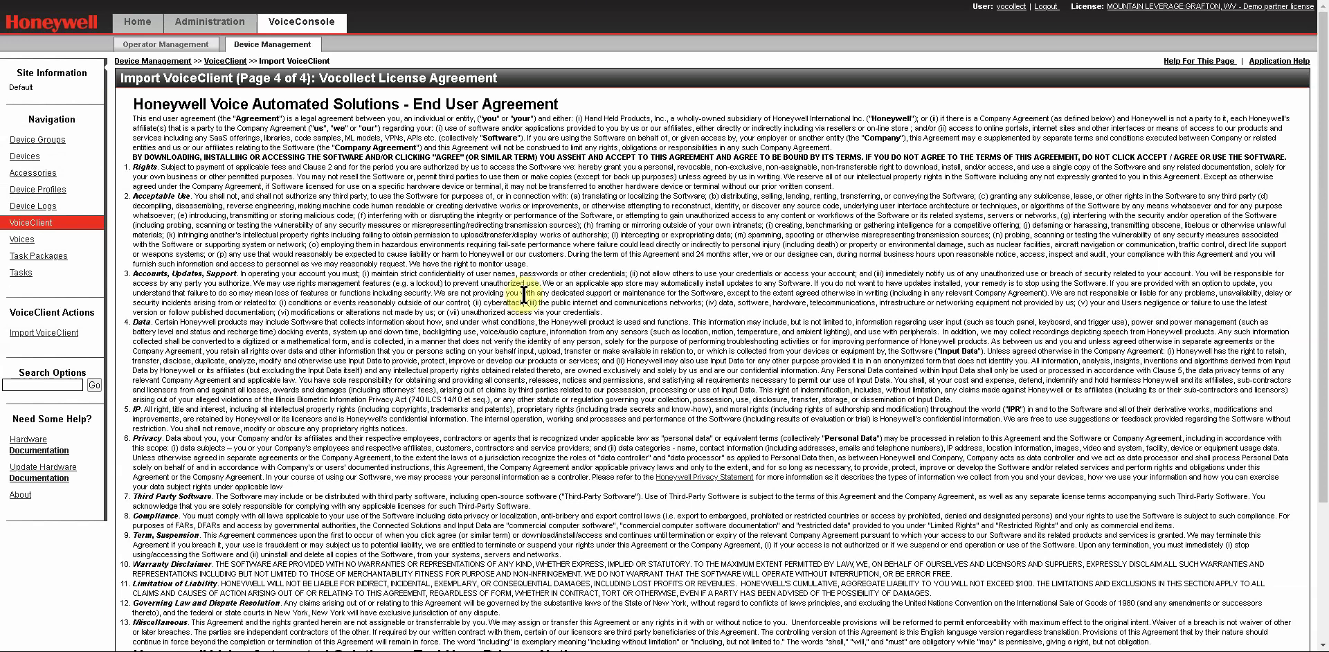
- Accept the Vocollect license agreement and dismiss the Updated file banner
scroll(524, 296, "down", 3)
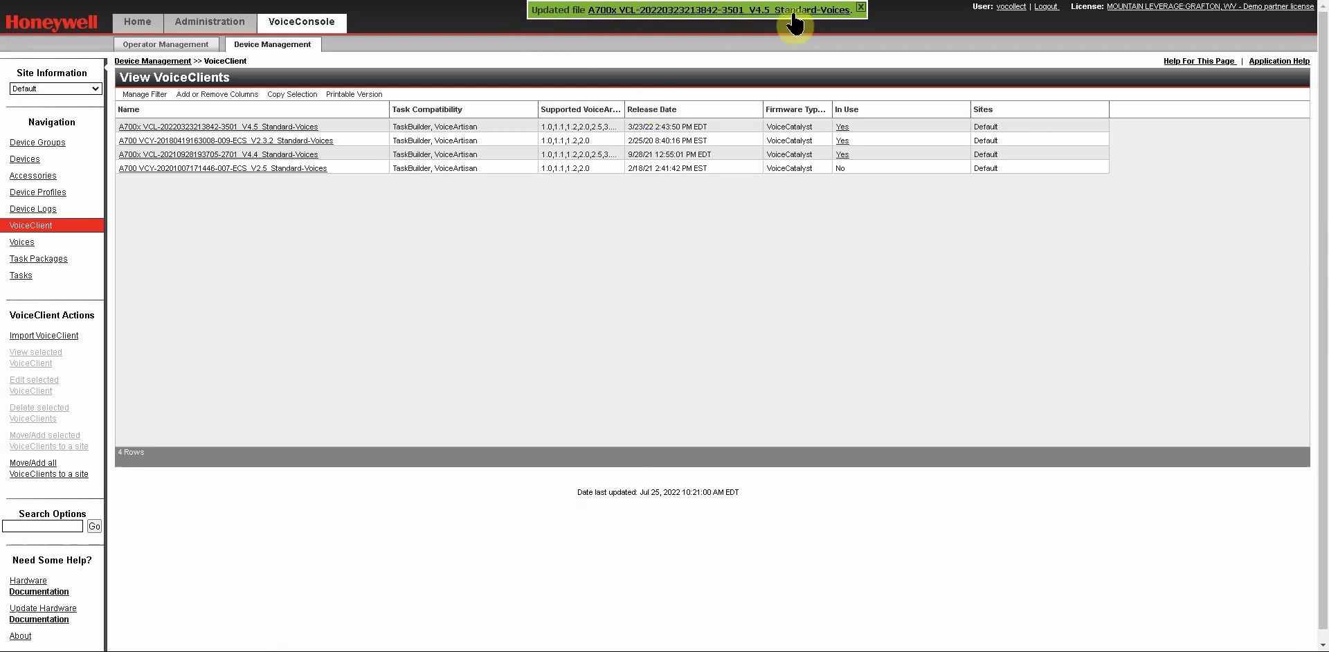
left_click(859, 8)
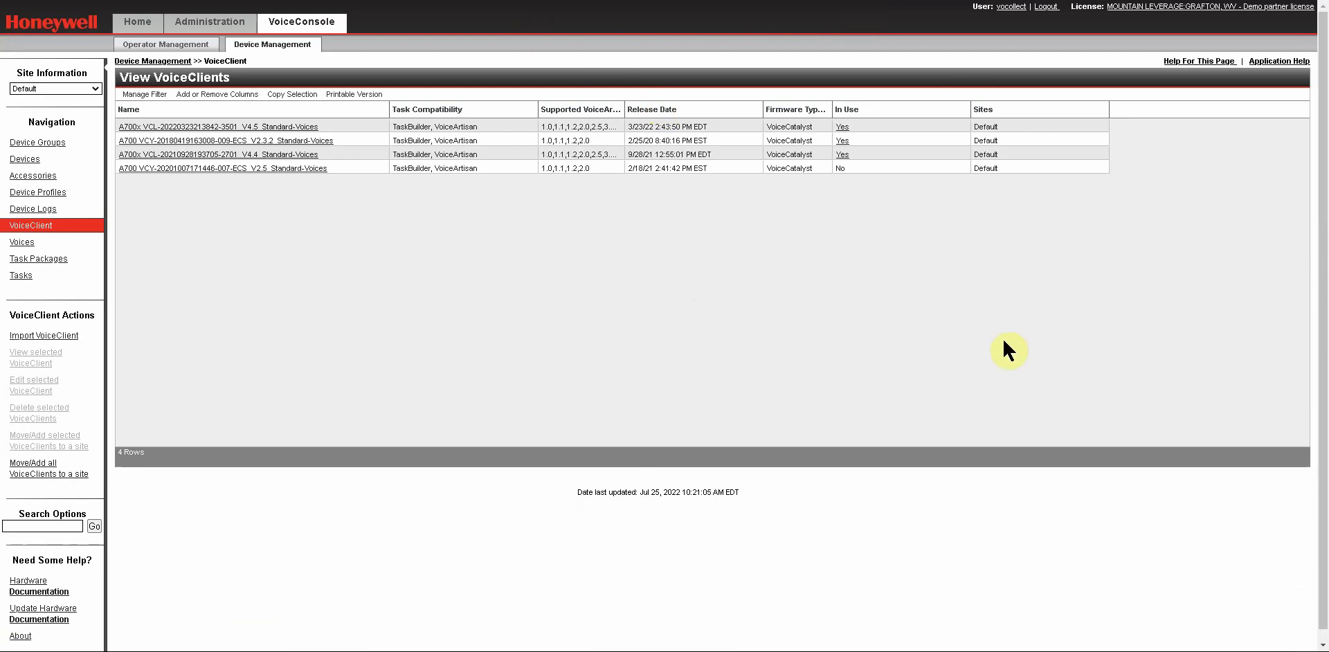
- Verify the V4.5 VoiceClient lists the Spanish (Mexico) module, then return to View Devices
left_click(301, 127)
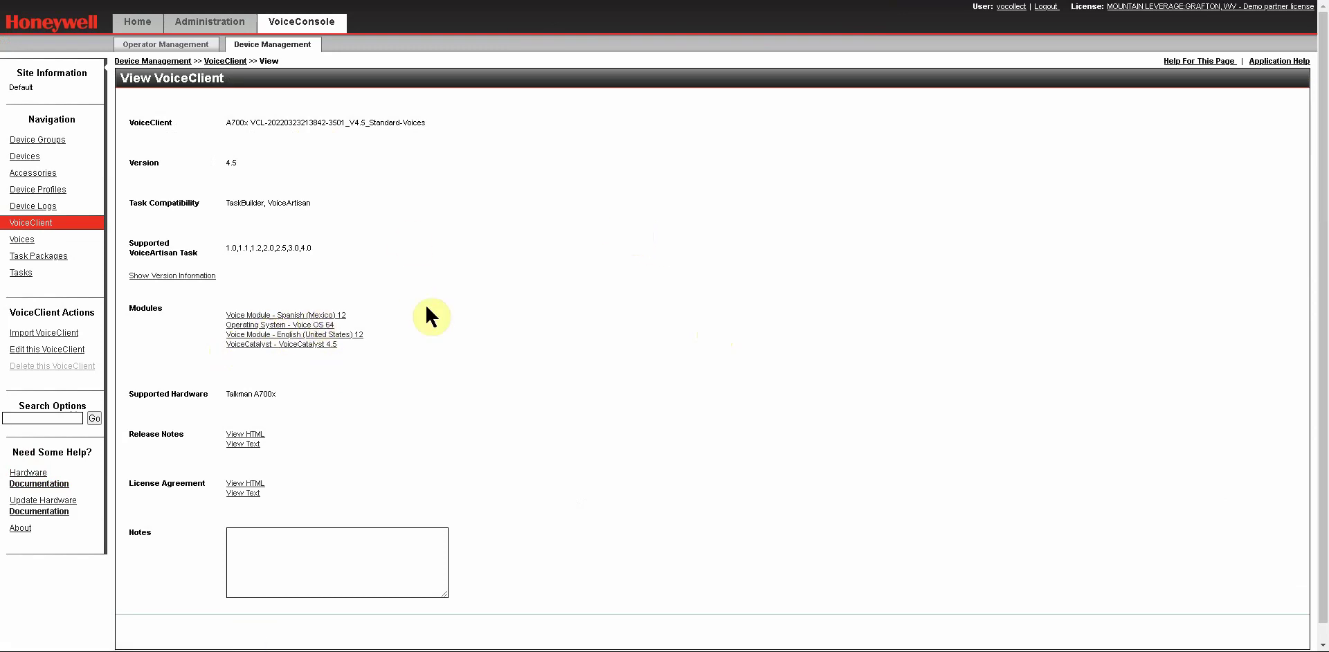
left_click(153, 61)
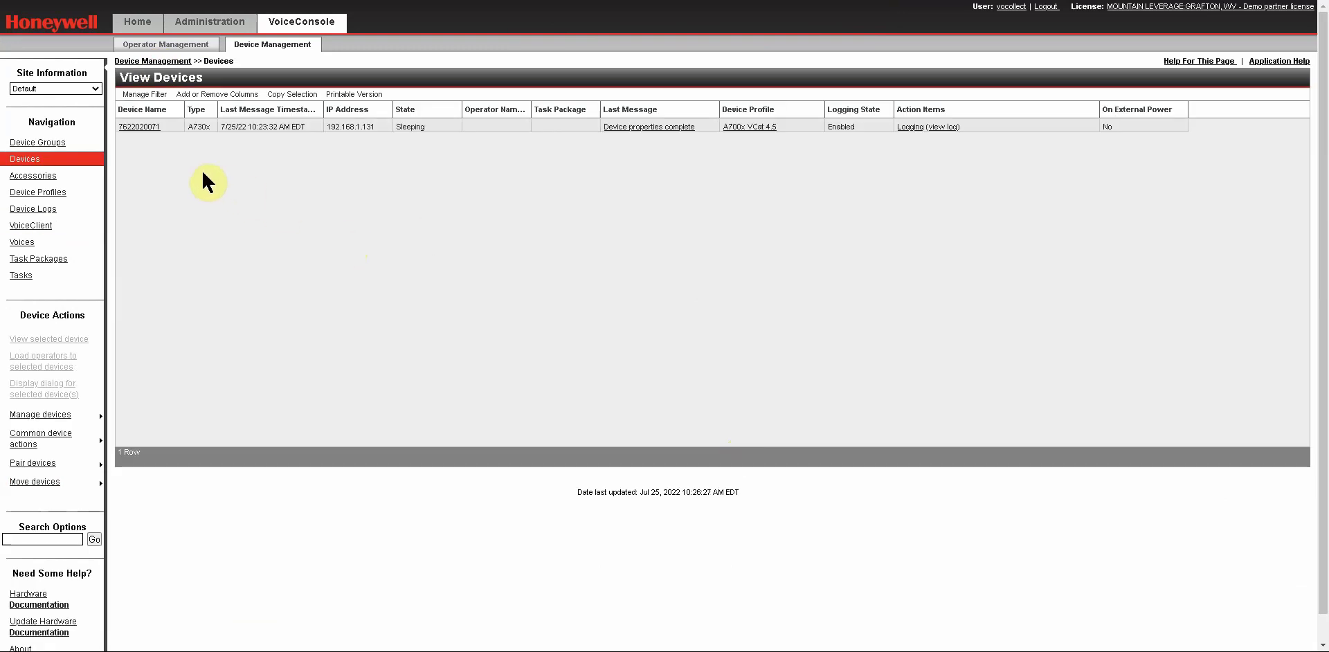
- Set up loading English (United States) 12 on the device, only when Sleeping
left_click(178, 127)
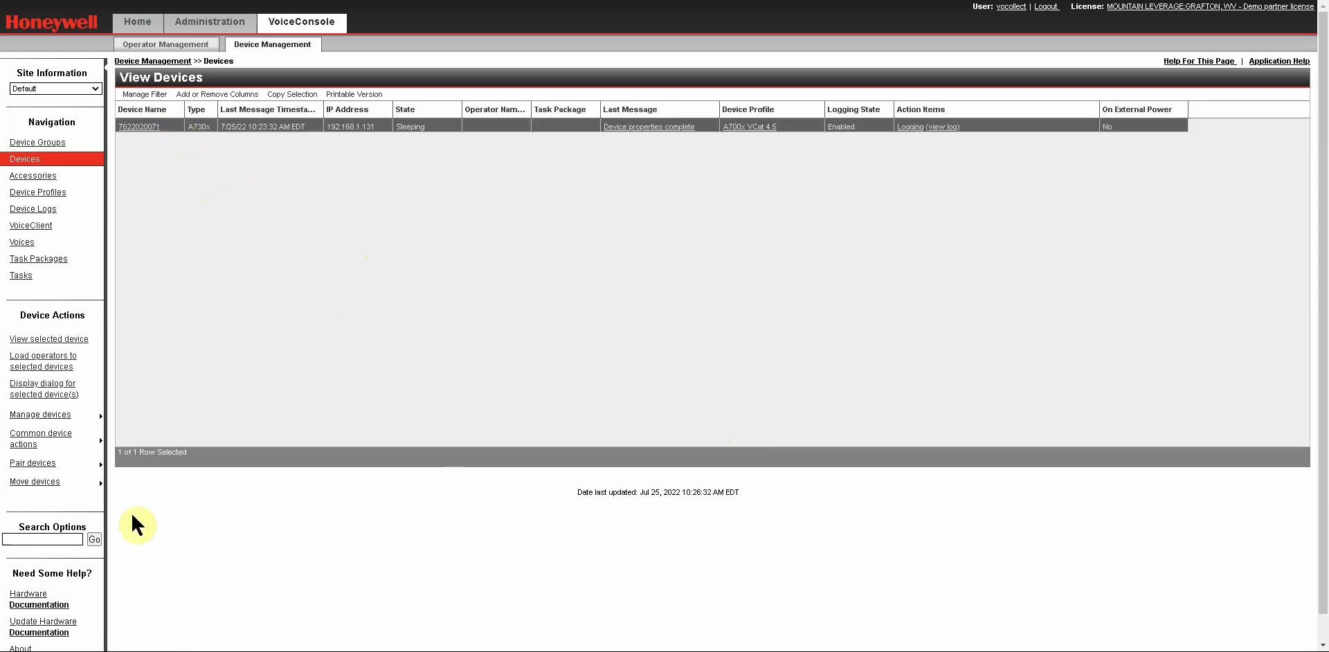
left_click(32, 441)
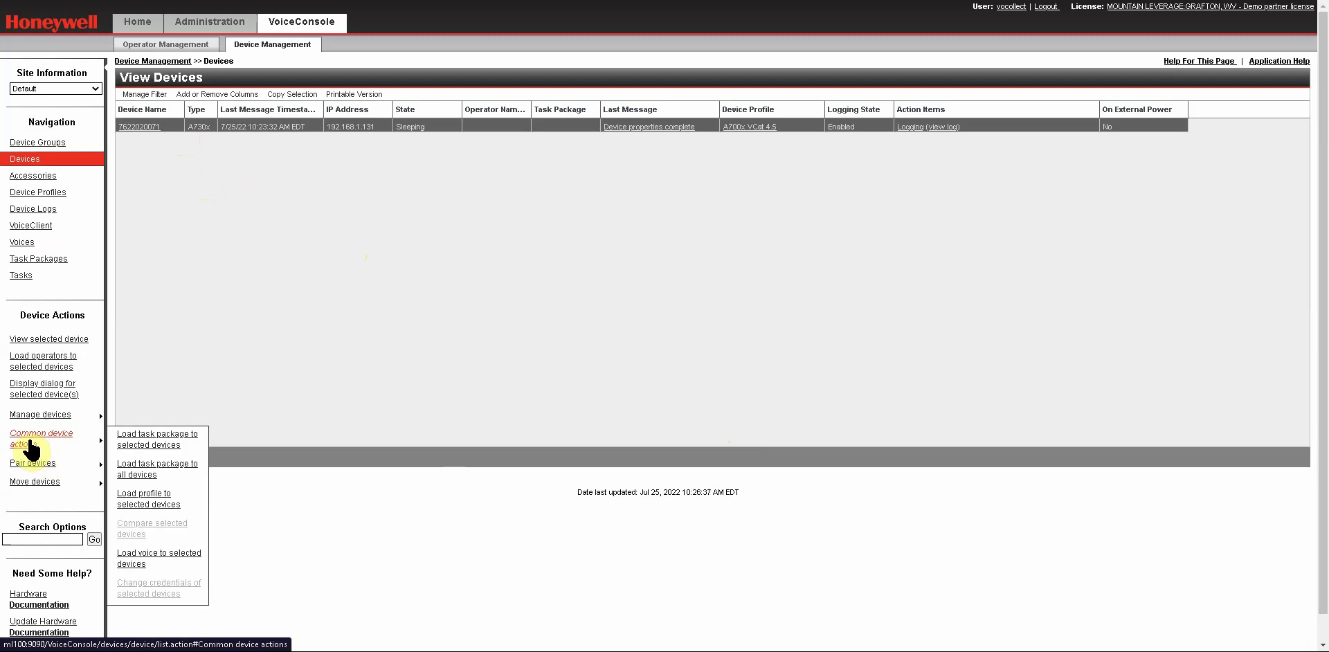
left_click(160, 553)
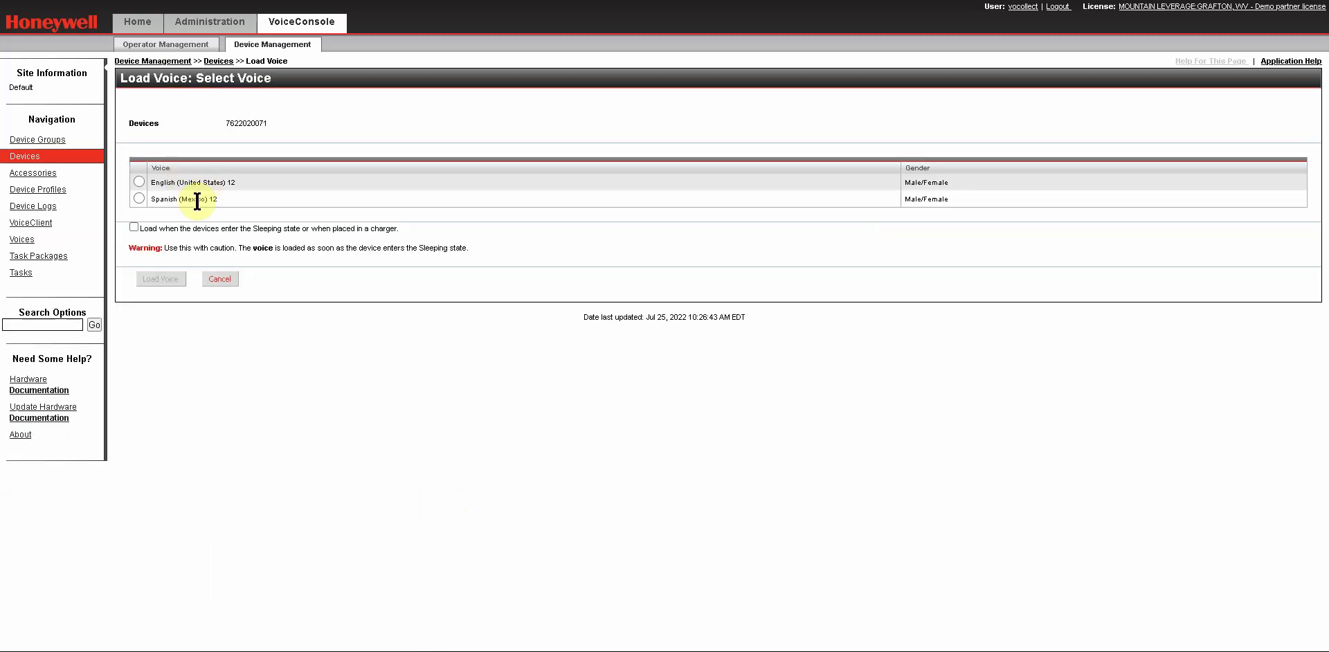
left_click(138, 182)
left_click(134, 227)
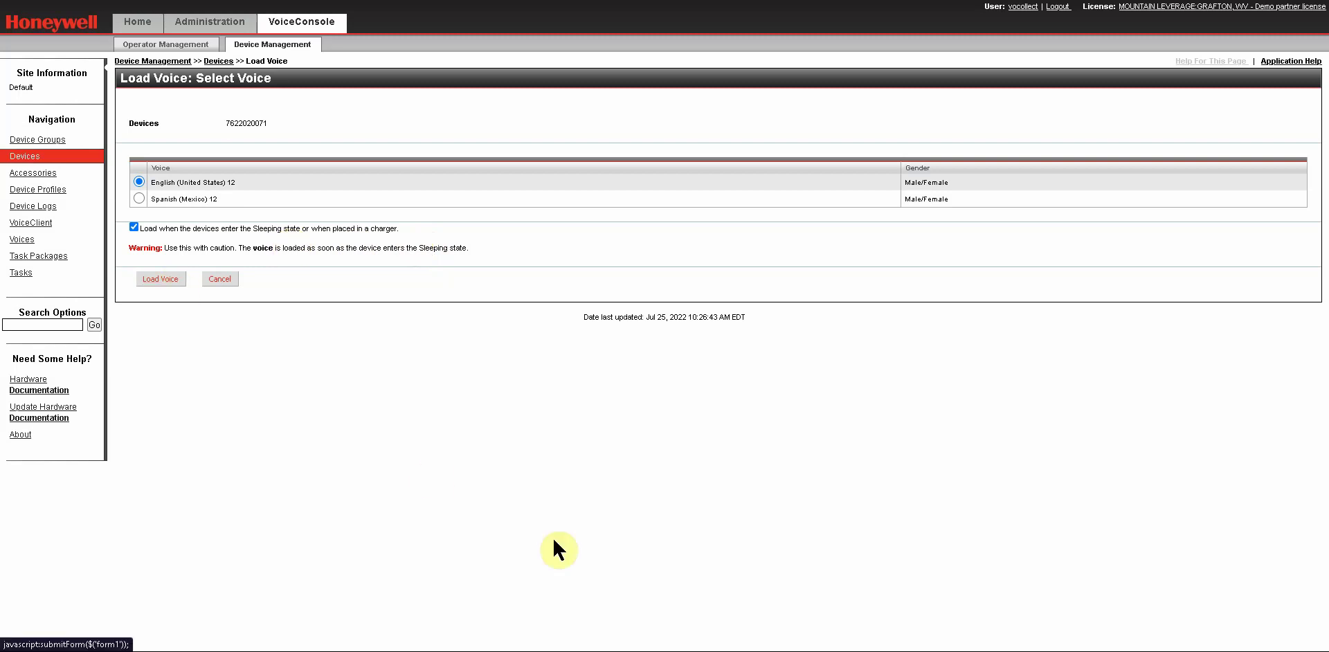
- Load the English (United States) 12 voice onto the A730x device
left_click(173, 276)
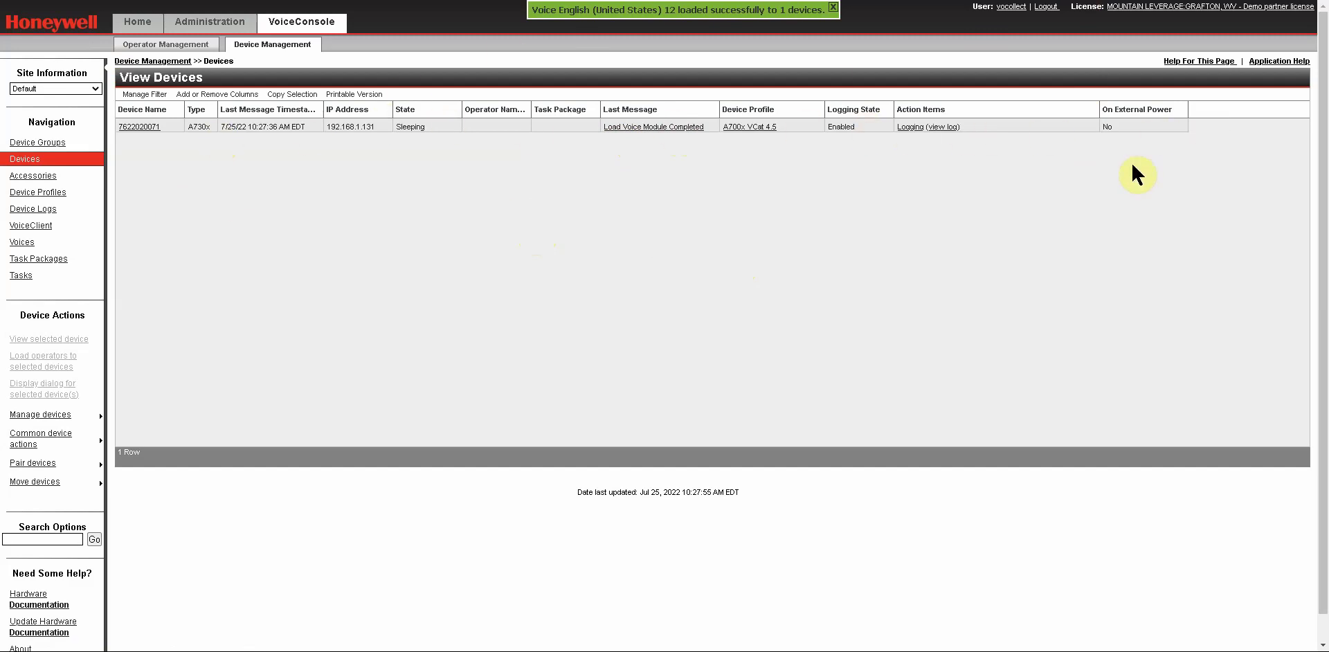
- Add the Resident Voices column to the device list and reopen the column options
left_click(210, 94)
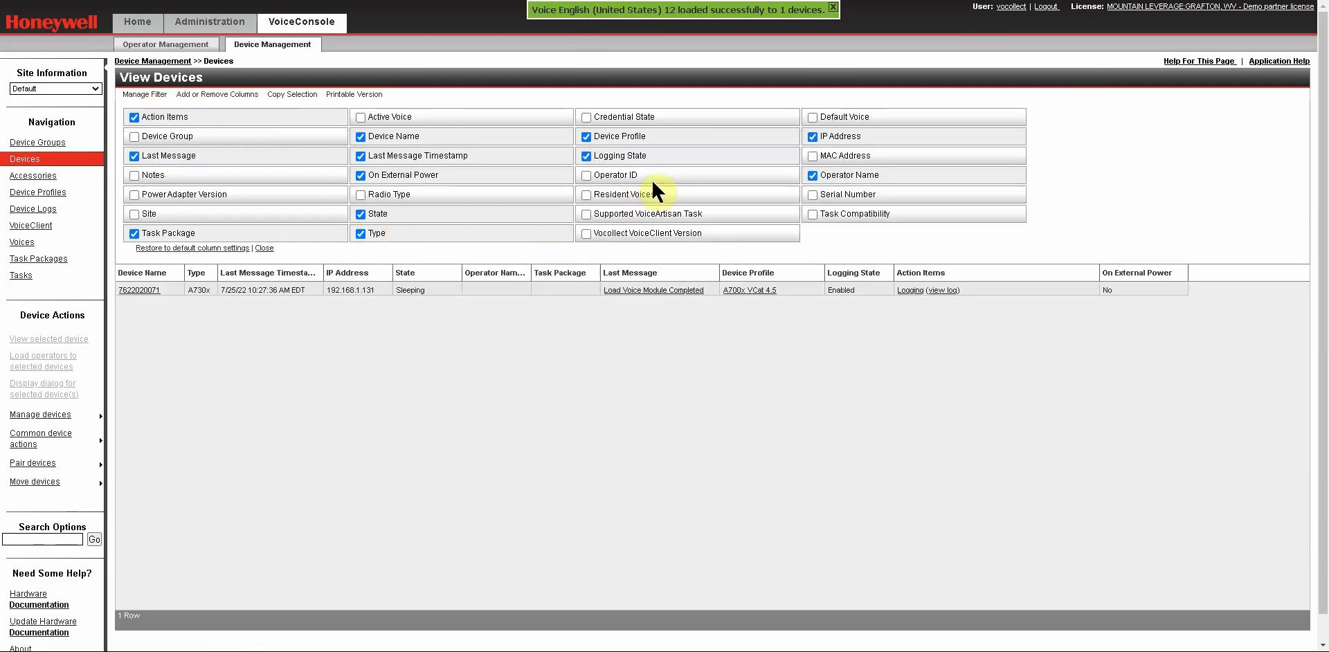
left_click(587, 193)
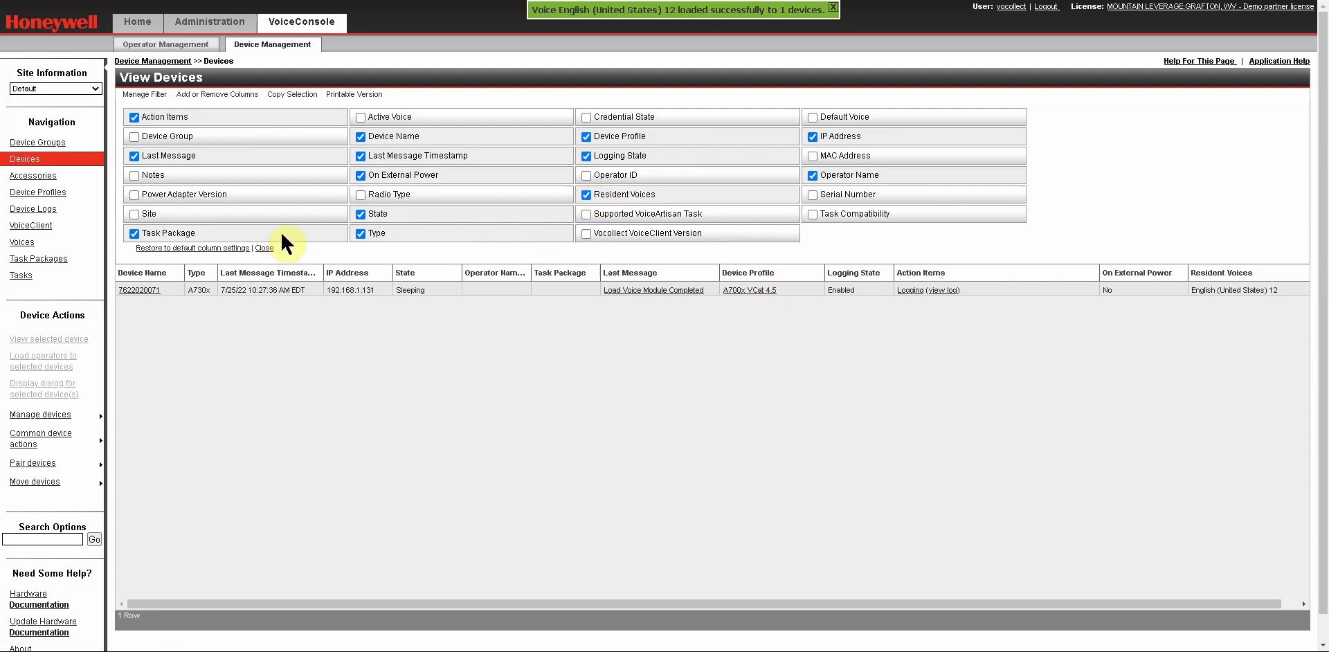
left_click(266, 249)
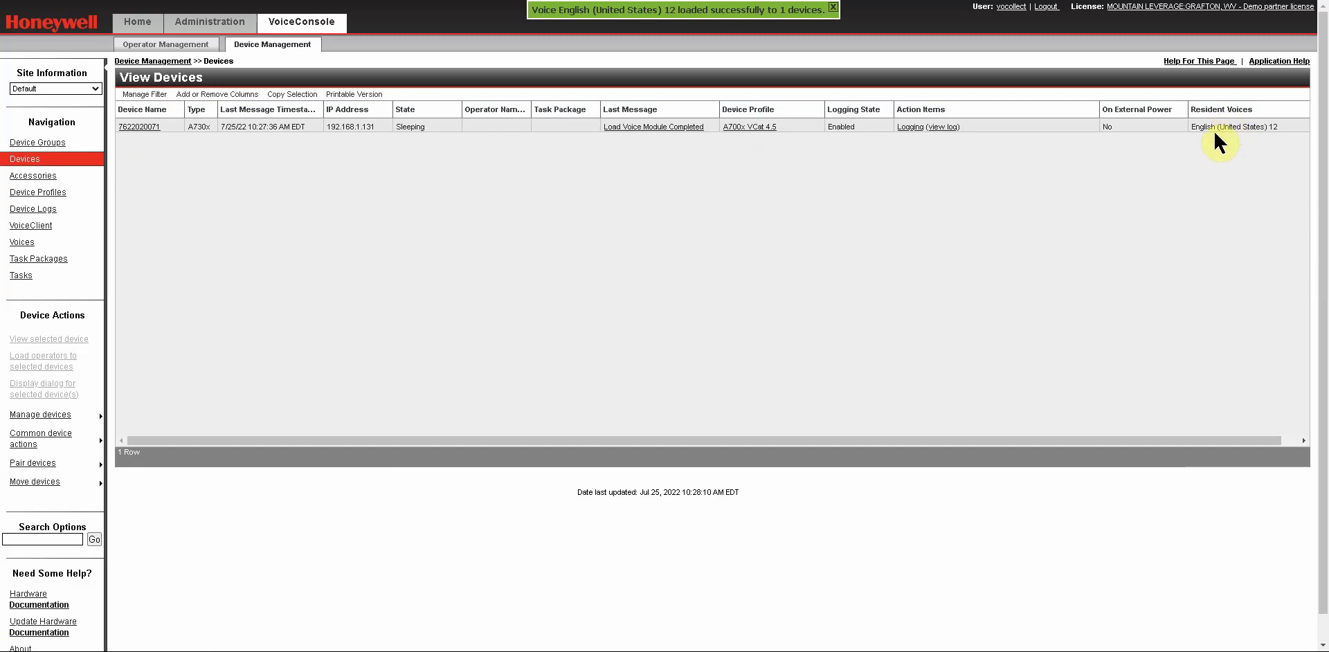
left_click(217, 94)
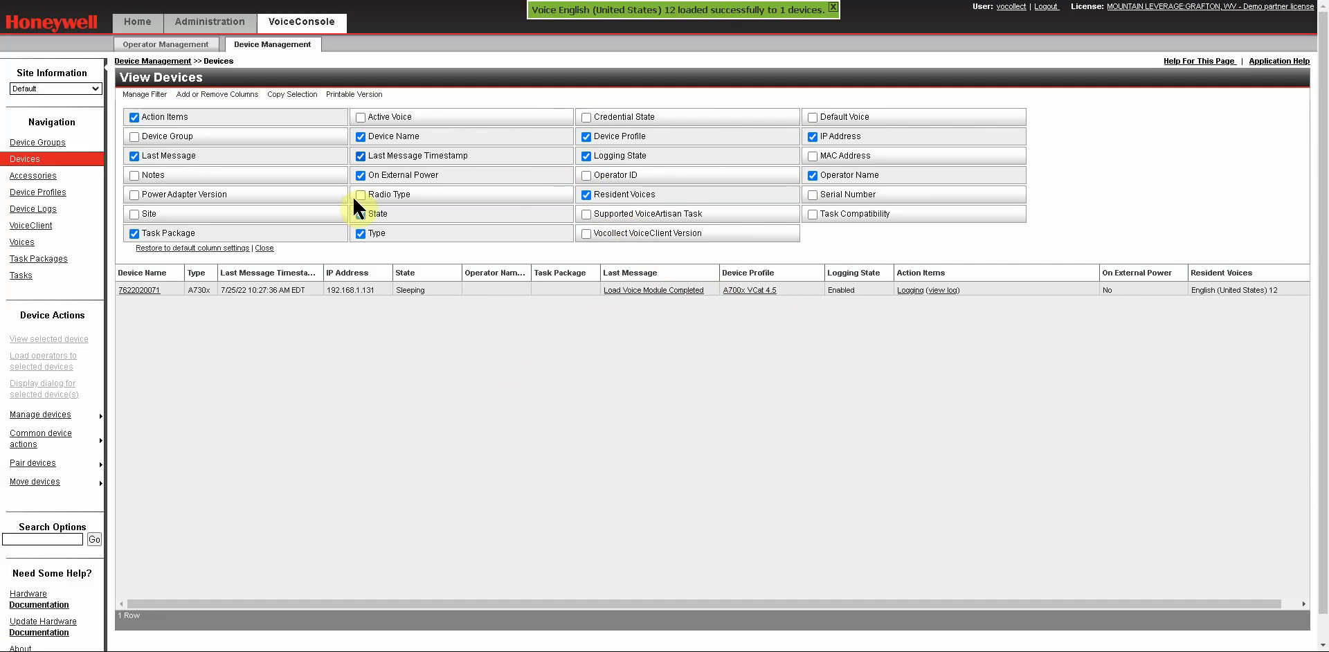
- Show the Active Voice column, displaying English (United States) 12 beside Resident Voices
left_click(360, 117)
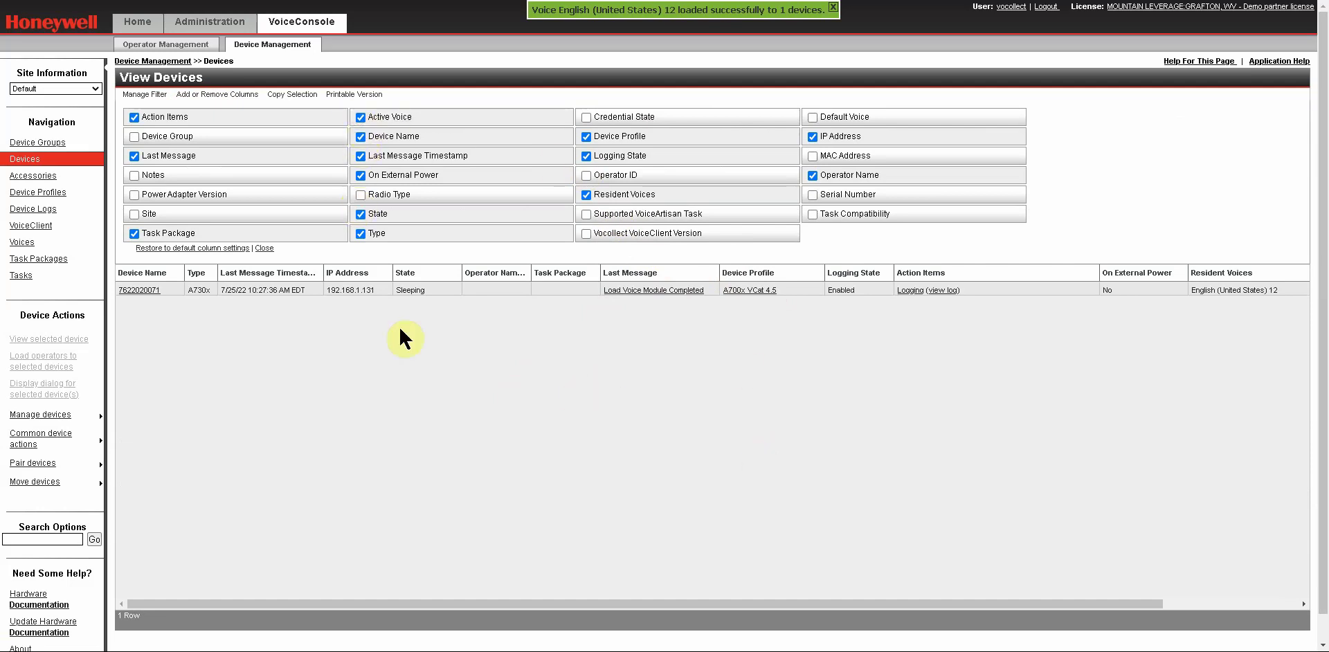
left_click(264, 247)
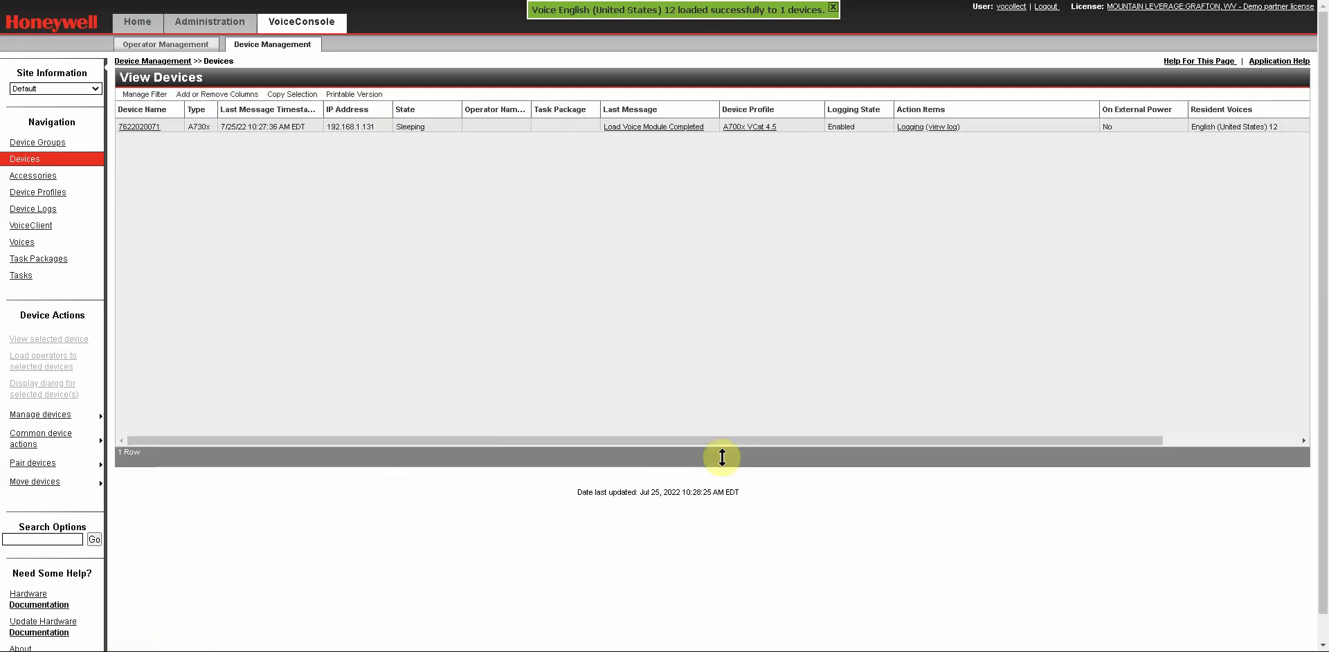
left_click_drag(646, 440, 875, 440)
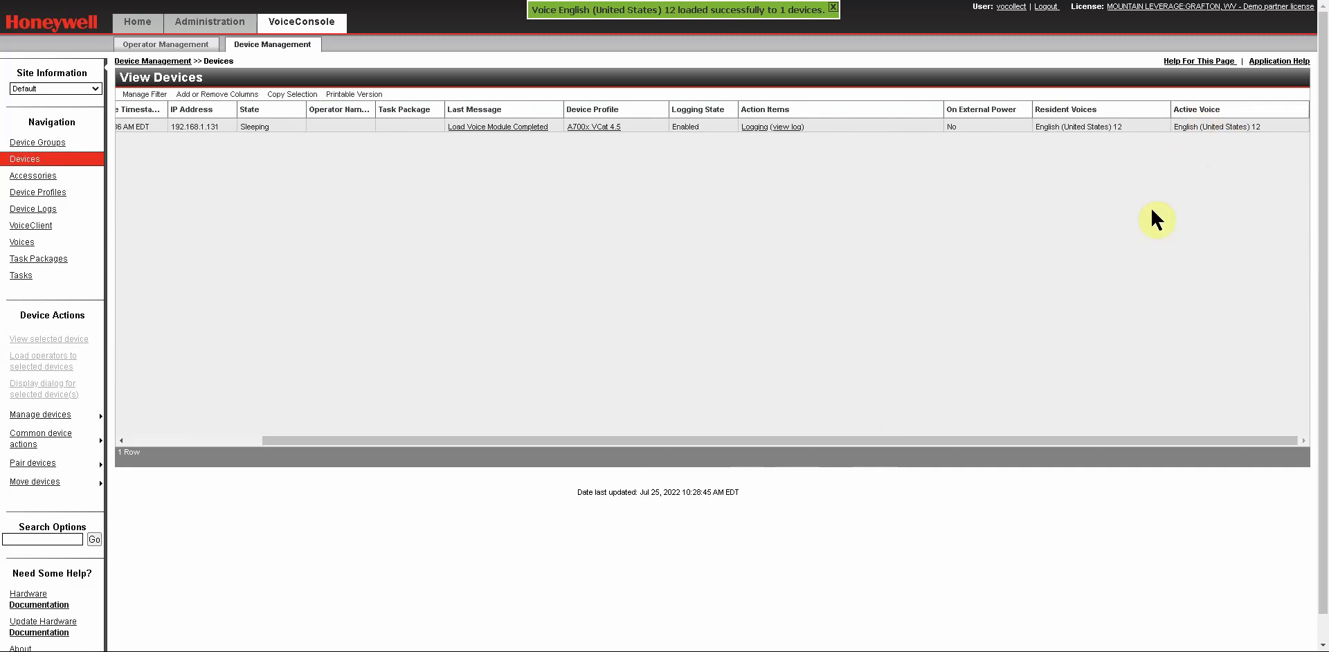
left_click_drag(903, 438, 671, 412)
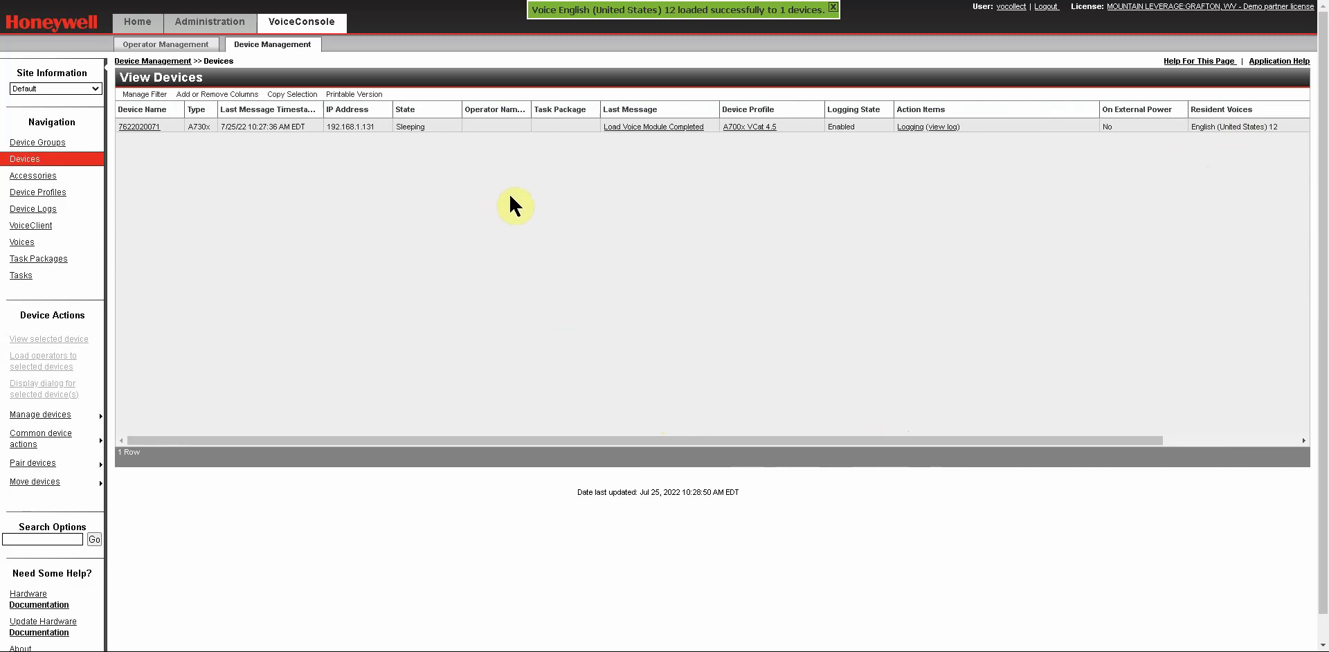